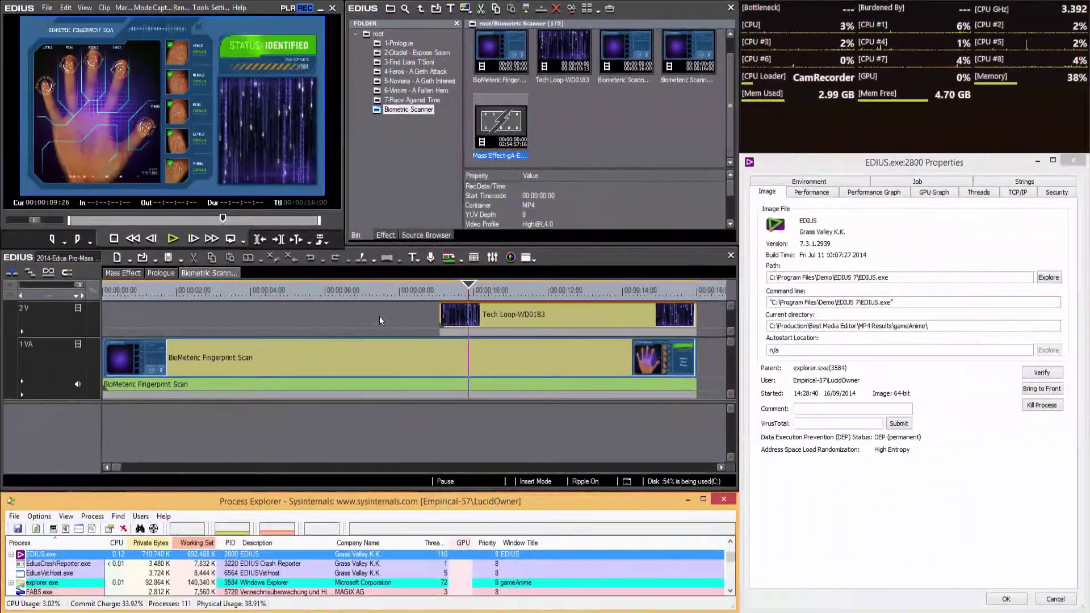
# - Start a print-to-file export of the Biometric Scanner sequence with the H.264/AVC-L57 preset, checking the frame rate and frame blending options
pyautogui.click(51, 16)
pyautogui.click(48, 8)
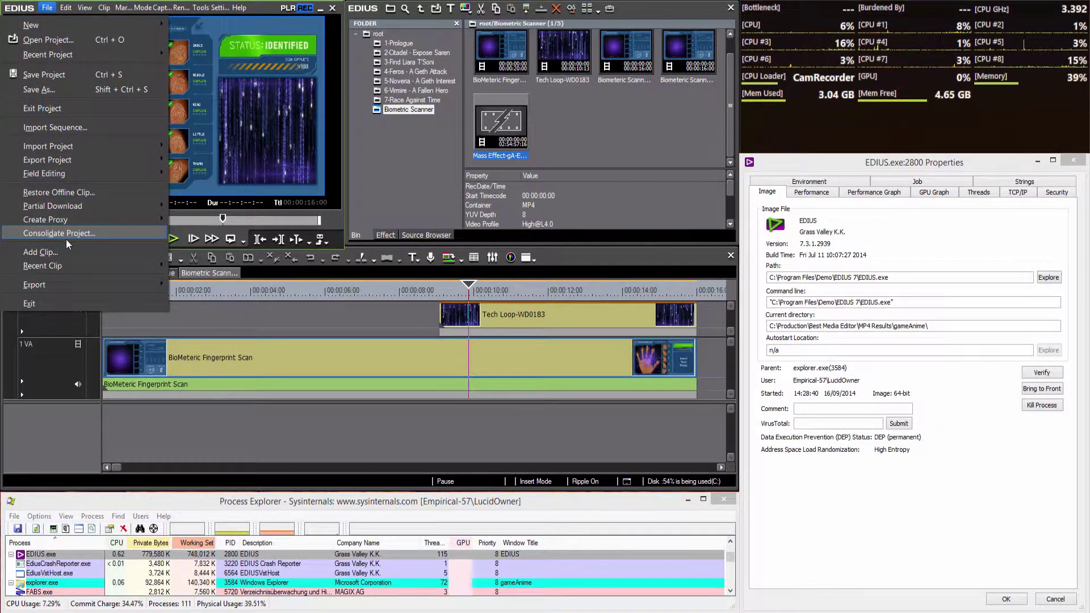
pyautogui.moveTo(49, 283)
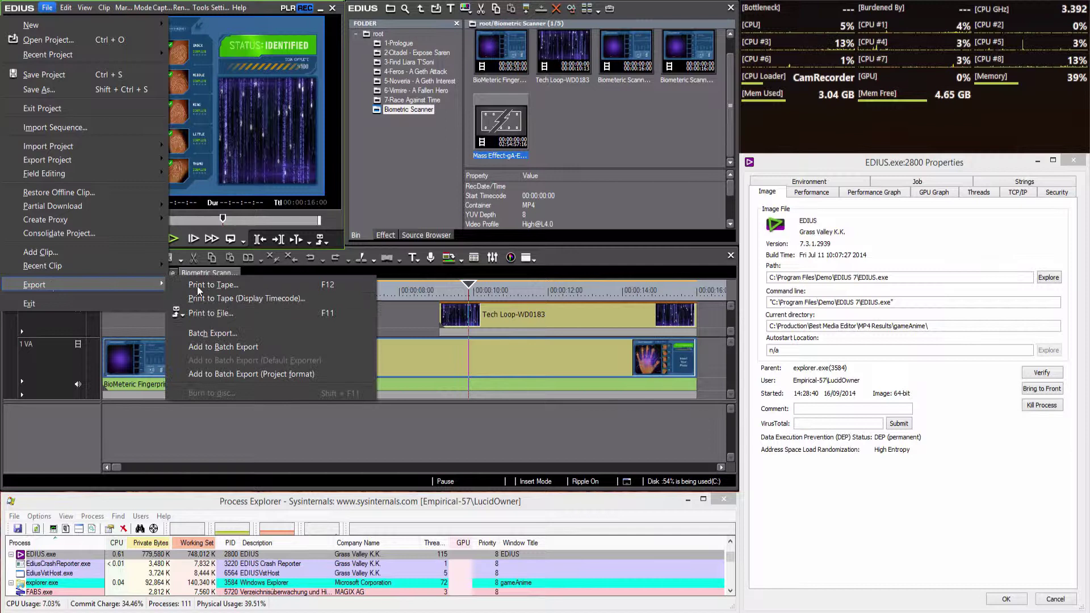
pyautogui.click(233, 319)
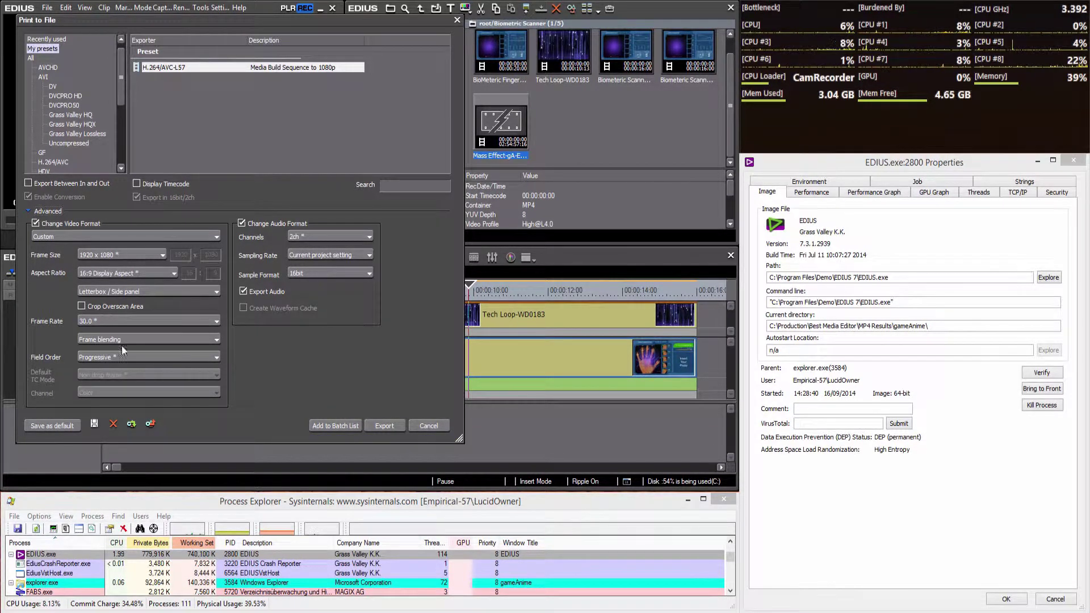
pyautogui.click(217, 321)
pyautogui.click(216, 320)
pyautogui.click(217, 340)
pyautogui.click(217, 341)
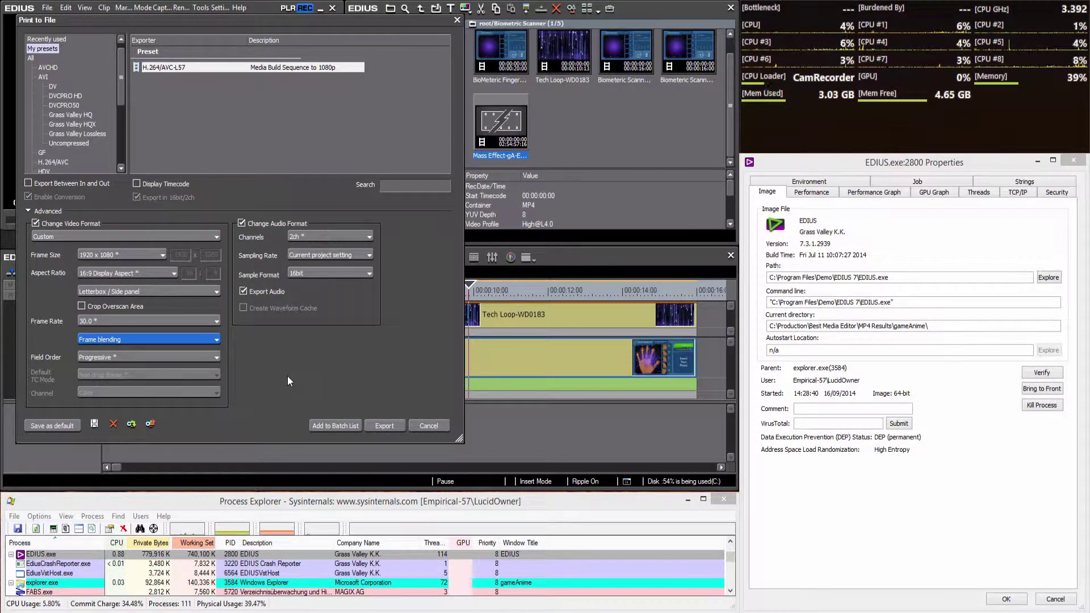
pyautogui.click(384, 426)
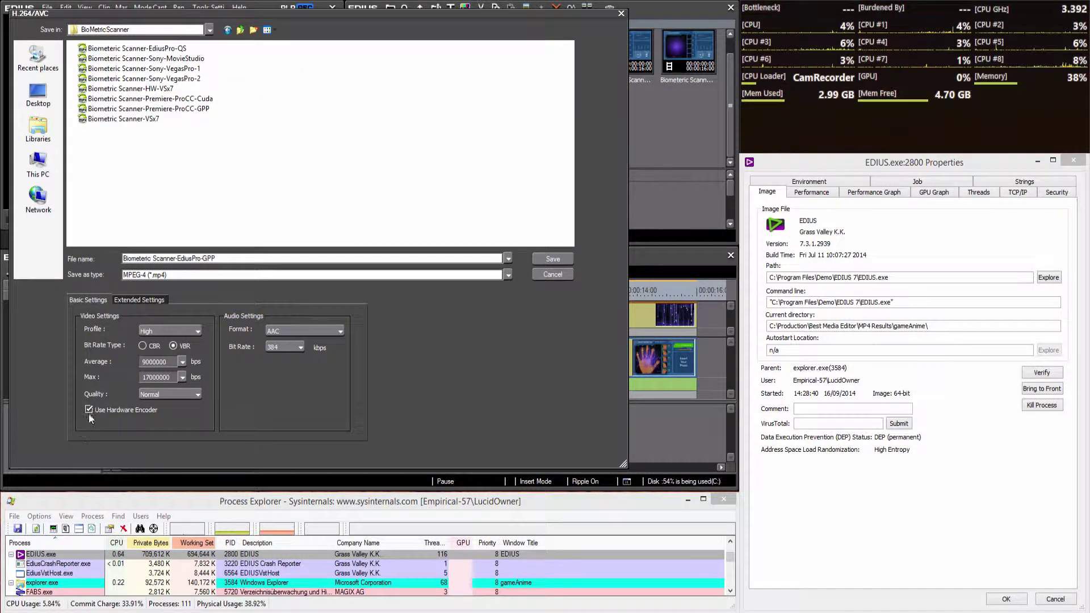
# - Turn off hardware encoding and set the variable bit rate to 8879000 bps average and 12430000 bps maximum
pyautogui.click(91, 409)
pyautogui.doubleClick(153, 363)
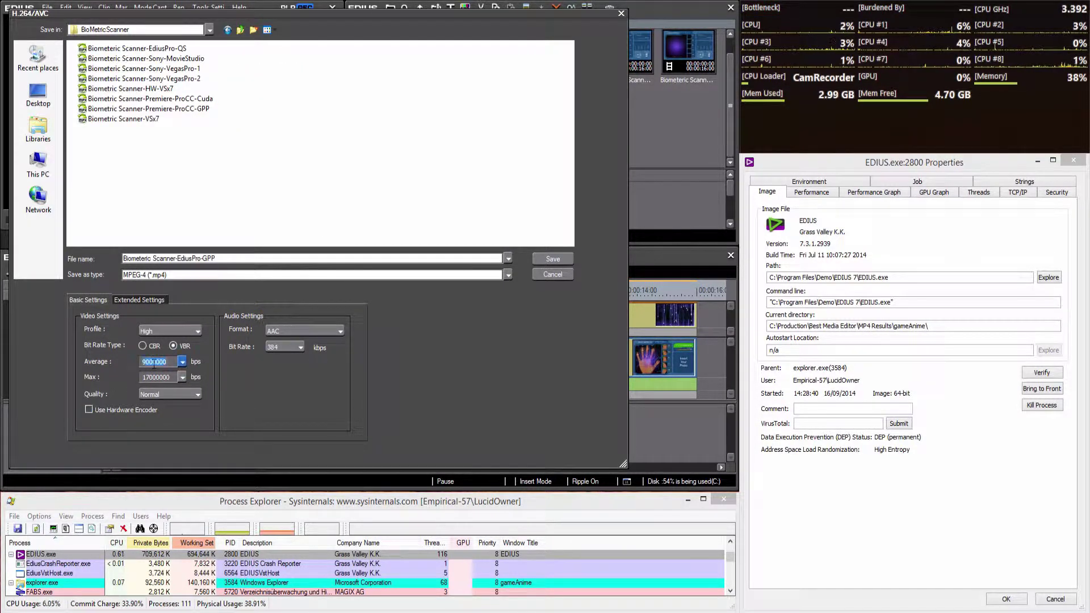
pyautogui.write('887900')
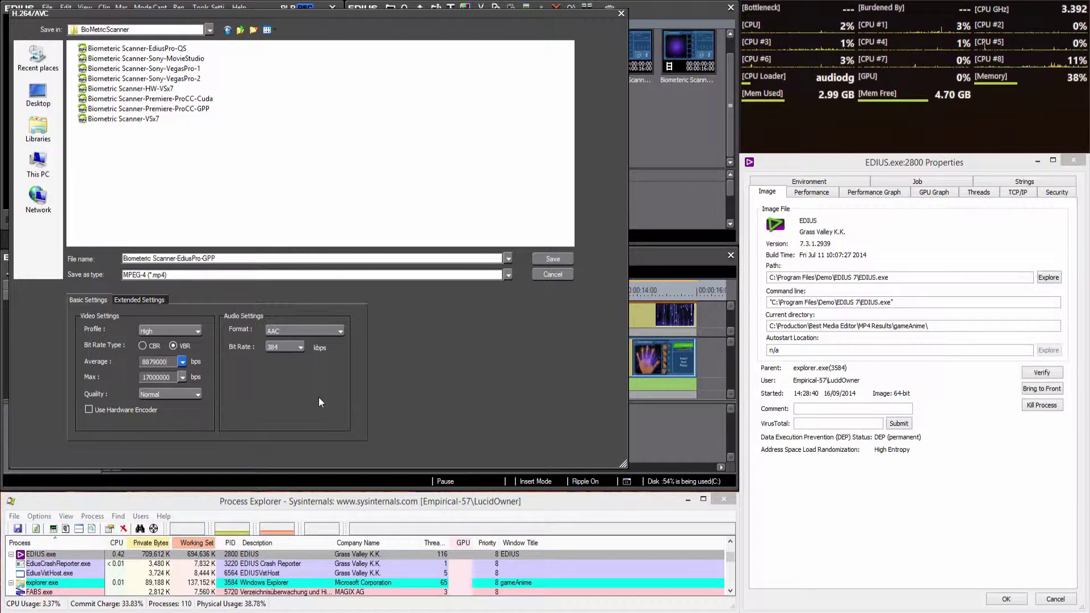
pyautogui.write('0')
pyautogui.press('Tab')
pyautogui.write('12430000')
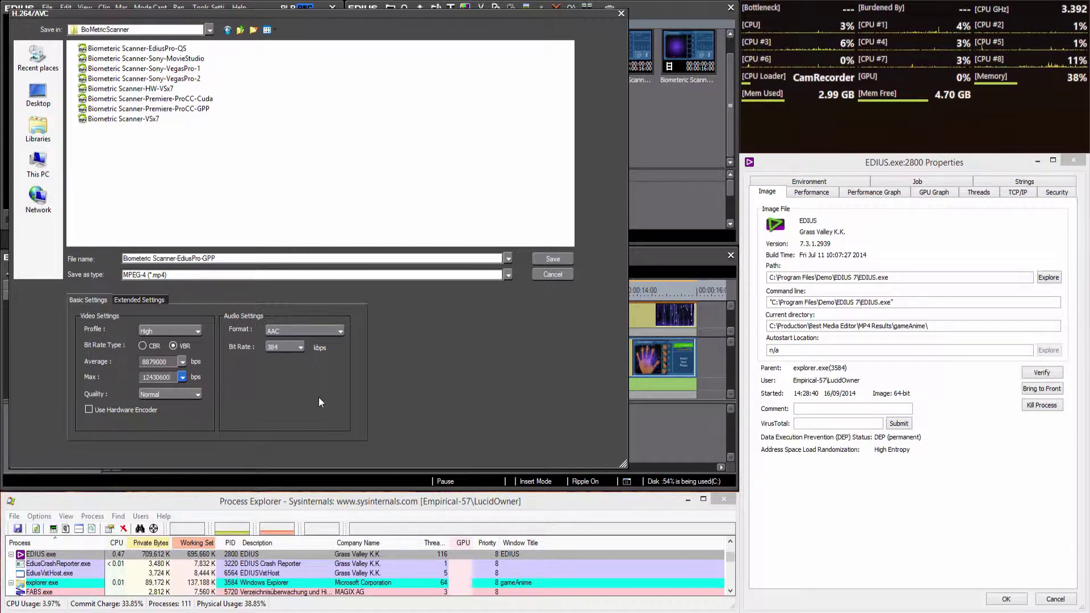
pyautogui.press('Tab')
# - Set video quality to SuperFine and audio bit rate to 256 kbps, and export as Biometeric Scanner-EdiusPro-GPP
pyautogui.click(185, 394)
pyautogui.click(183, 404)
pyautogui.click(286, 347)
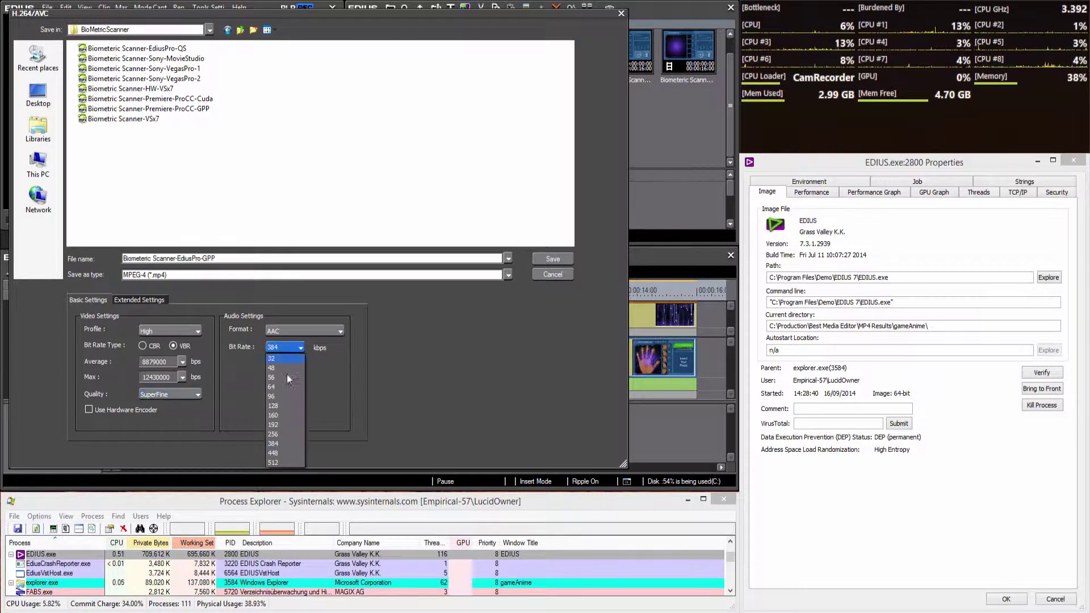
pyautogui.click(288, 373)
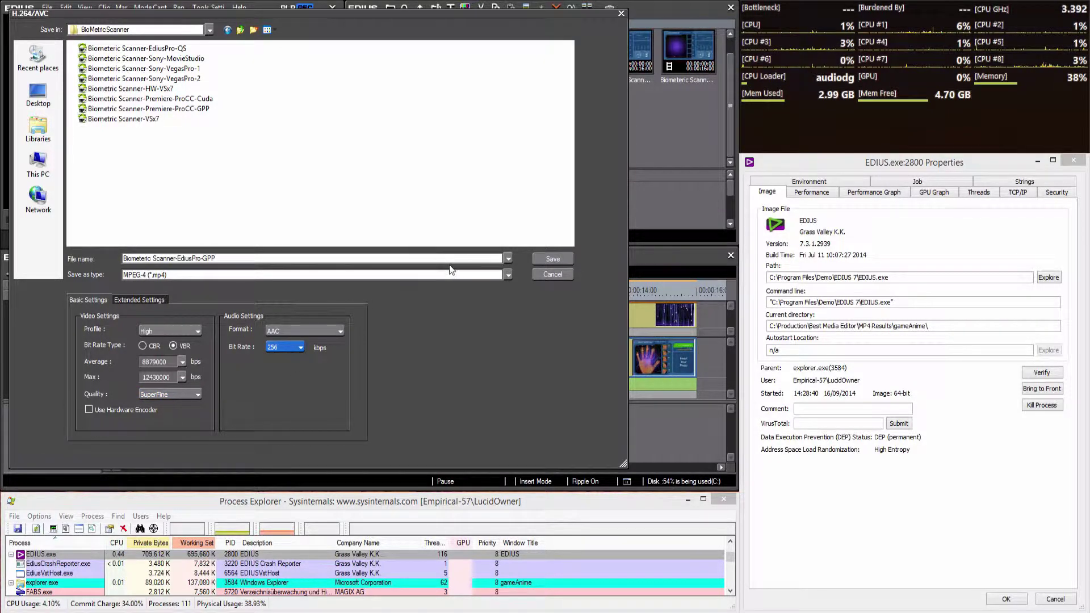
pyautogui.click(547, 259)
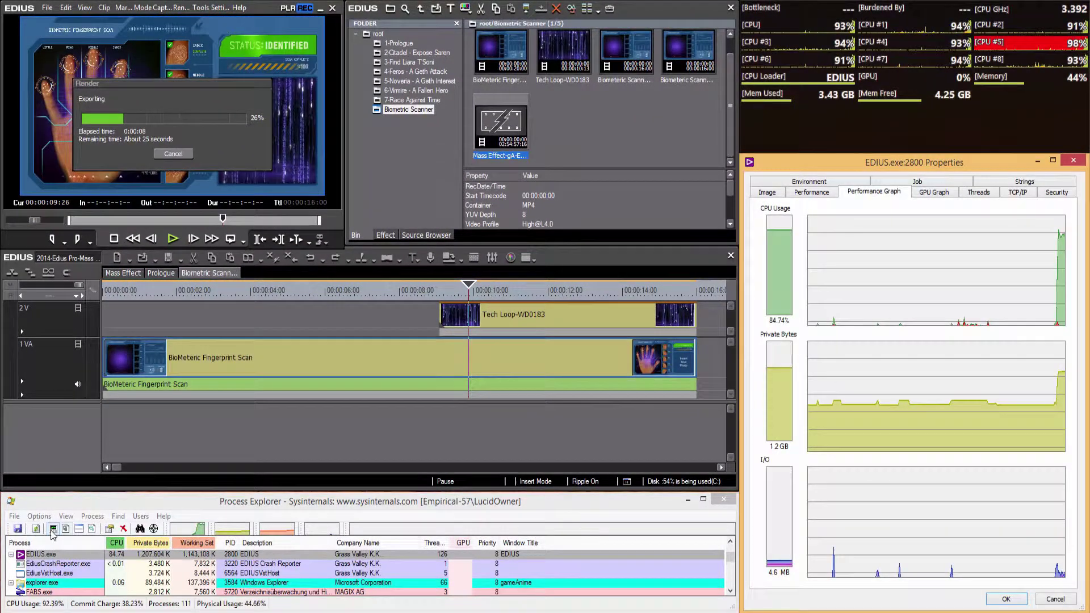
# - Examine the system-wide CPU and GPU graphs in Process Explorer while the software-encoded export runs
pyautogui.click(53, 530)
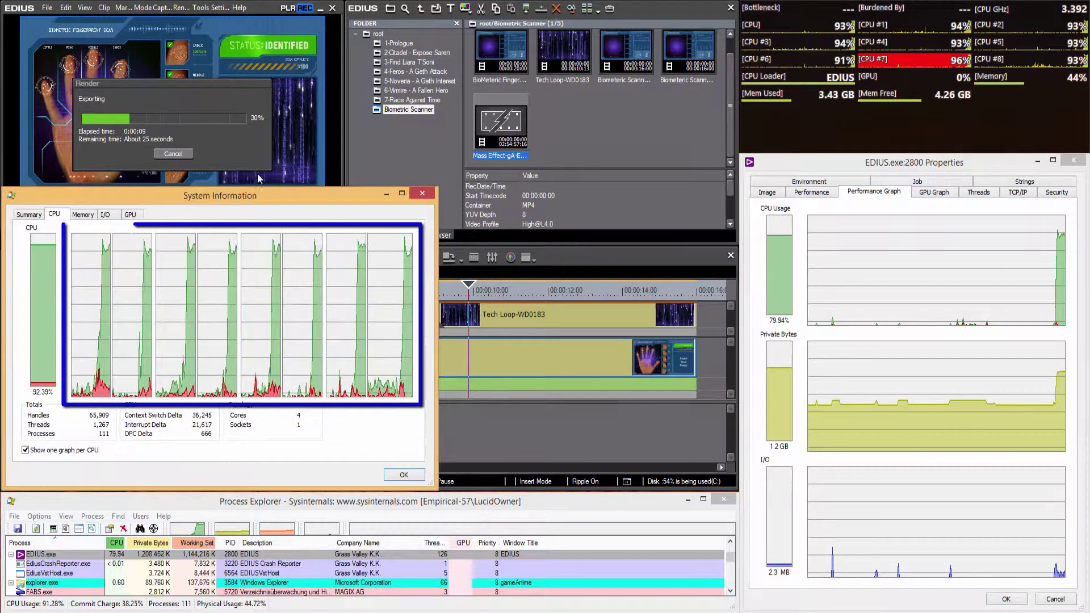
pyautogui.moveTo(256, 199)
pyautogui.mouseDown()
pyautogui.moveTo(259, 190)
pyautogui.moveTo(255, 199)
pyautogui.mouseUp()
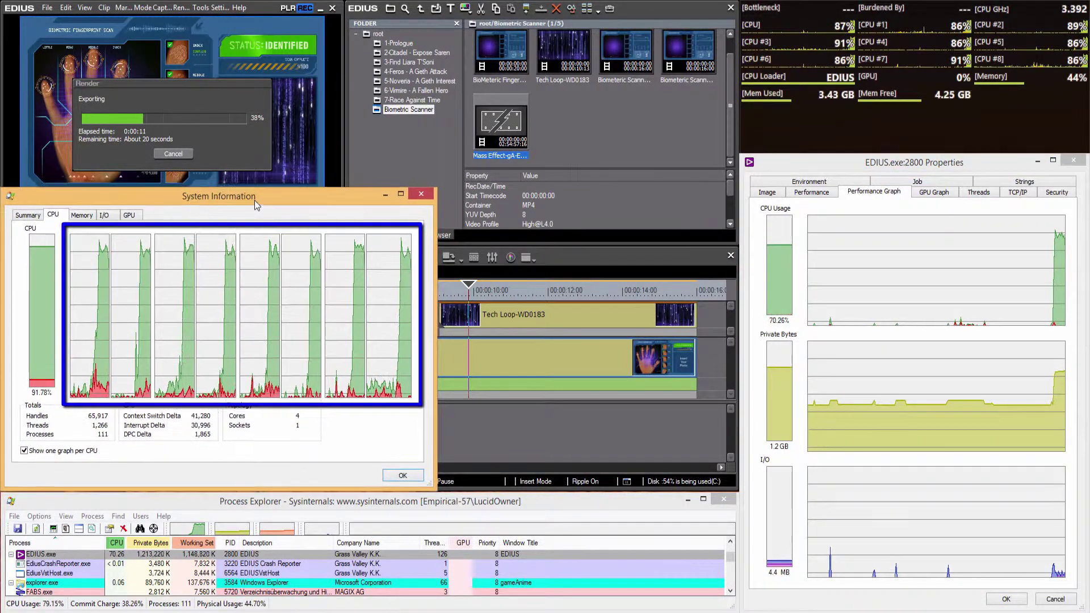
pyautogui.click(129, 215)
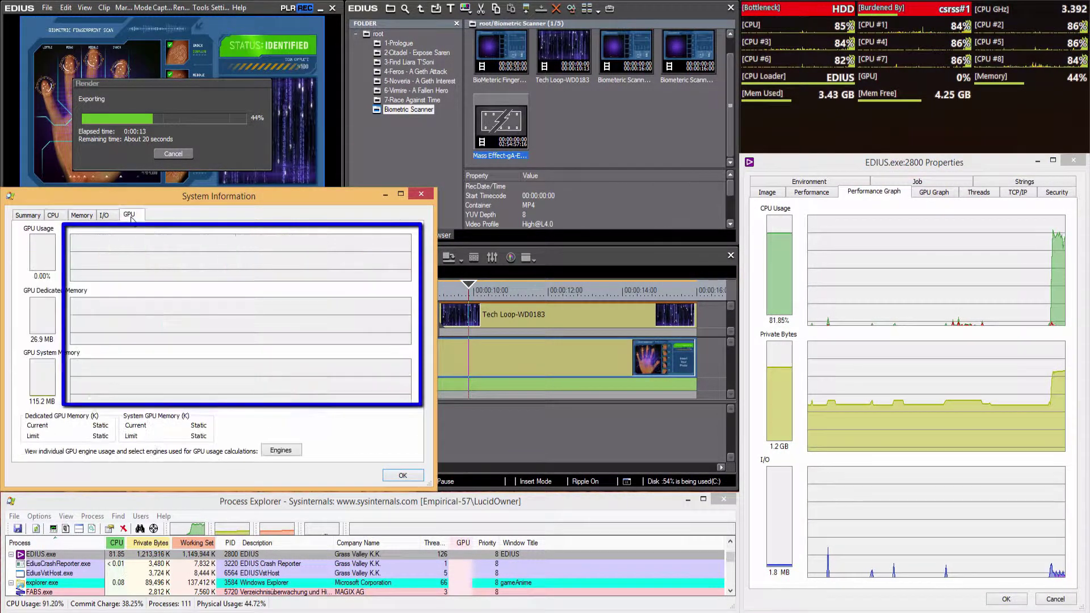
pyautogui.click(55, 216)
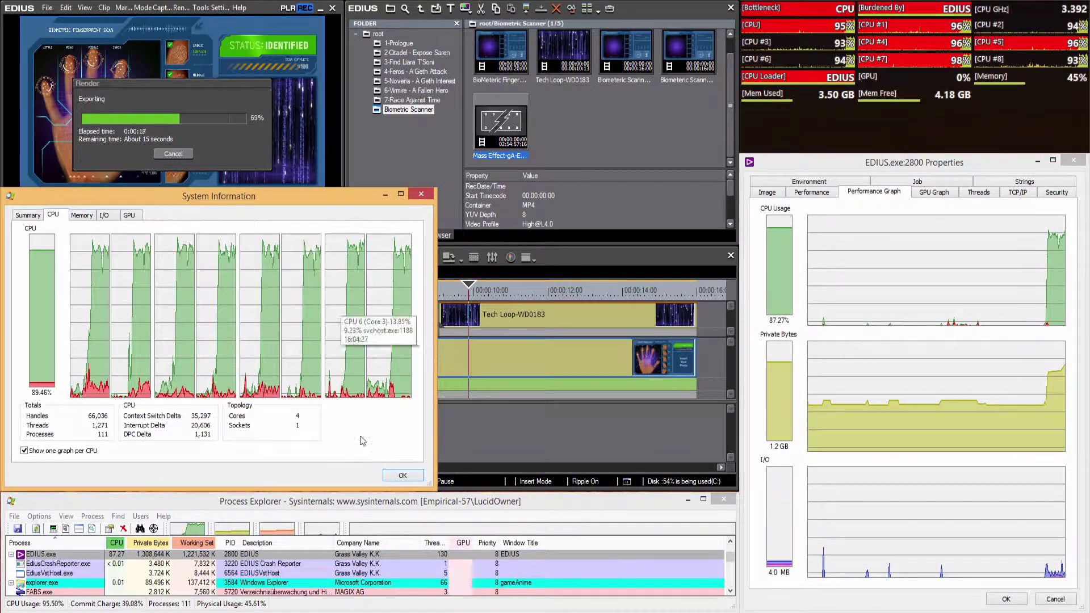
pyautogui.moveTo(332, 197); pyautogui.dragTo(333, 197)
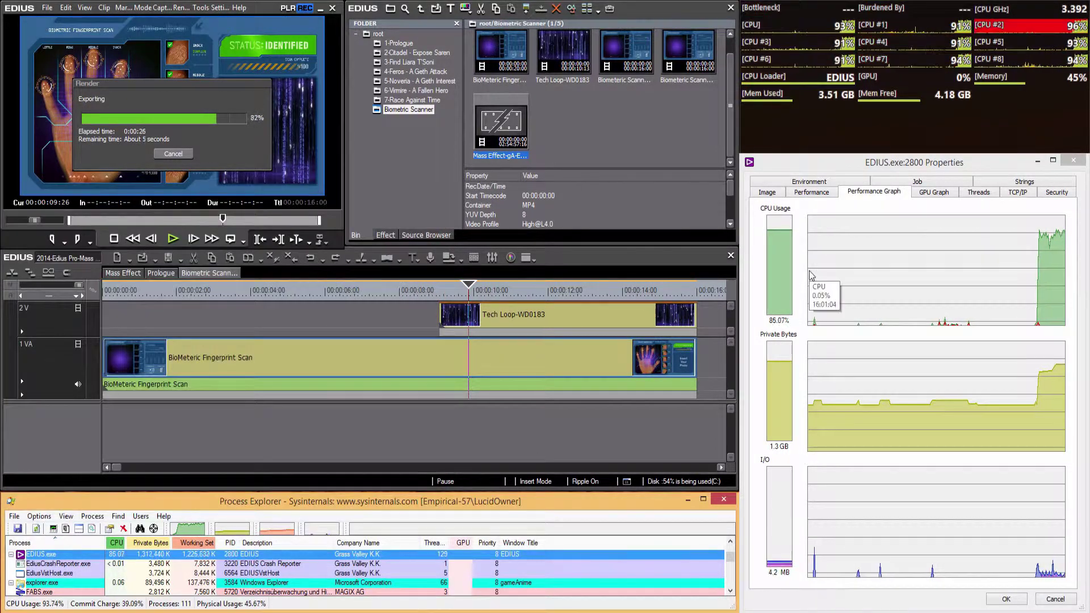
pyautogui.click(820, 609)
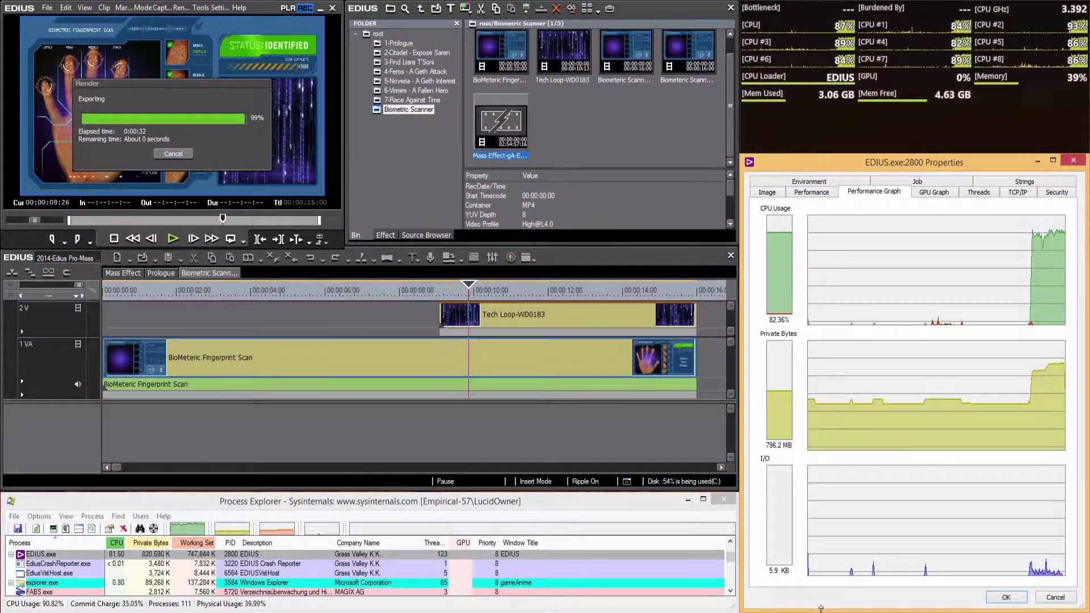
# - Start another EDIUS print-to-file export with the H.264/AVC-L57 preset, reviewing its advanced format settings before proceeding to the save options
pyautogui.click(47, 8)
pyautogui.moveTo(34, 285)
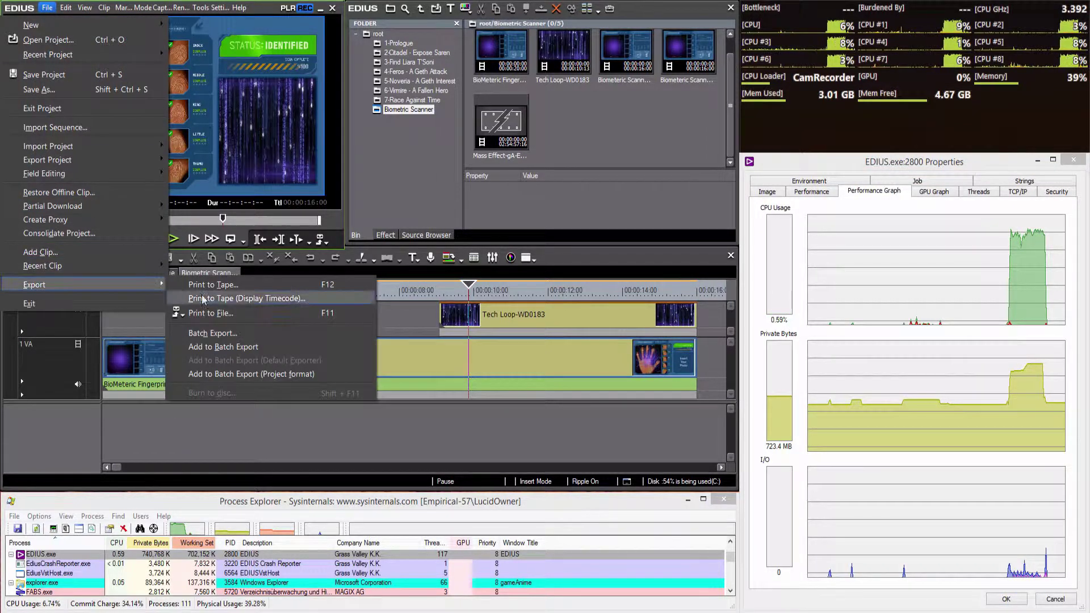
pyautogui.click(226, 315)
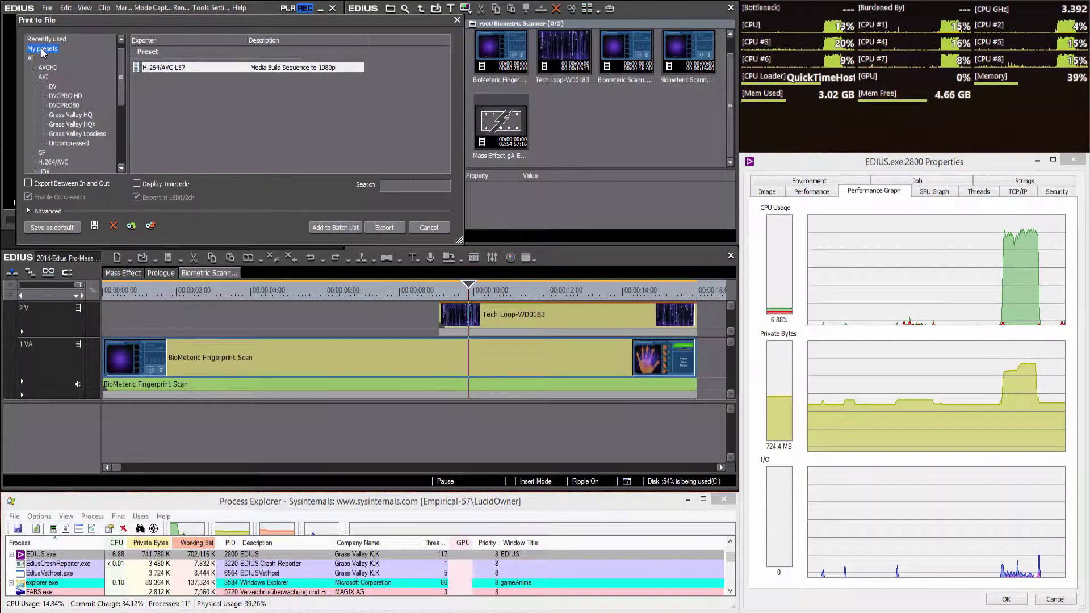
pyautogui.click(28, 210)
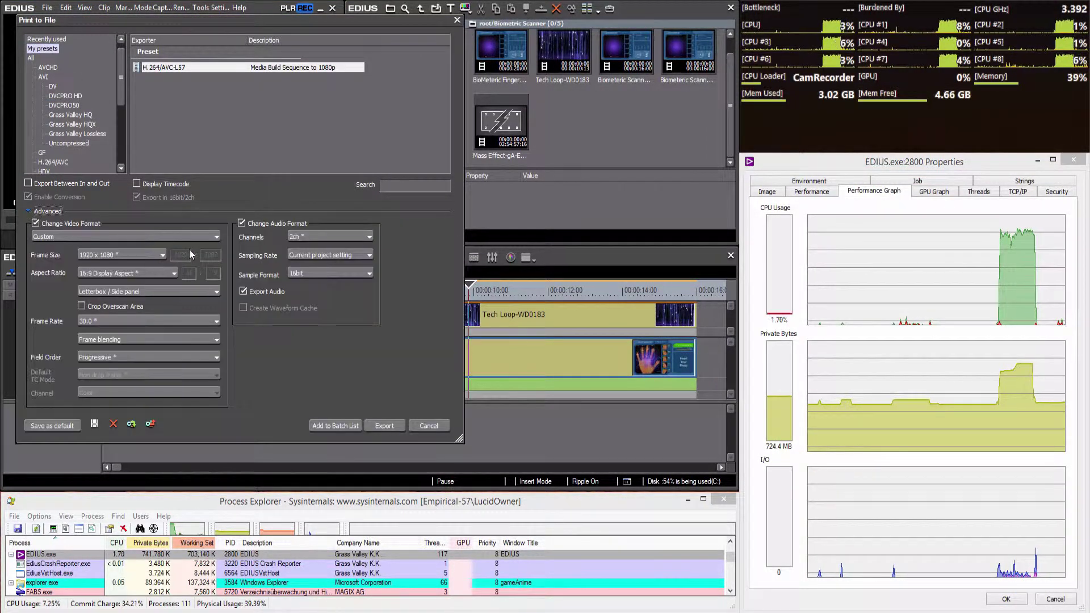
pyautogui.click(366, 429)
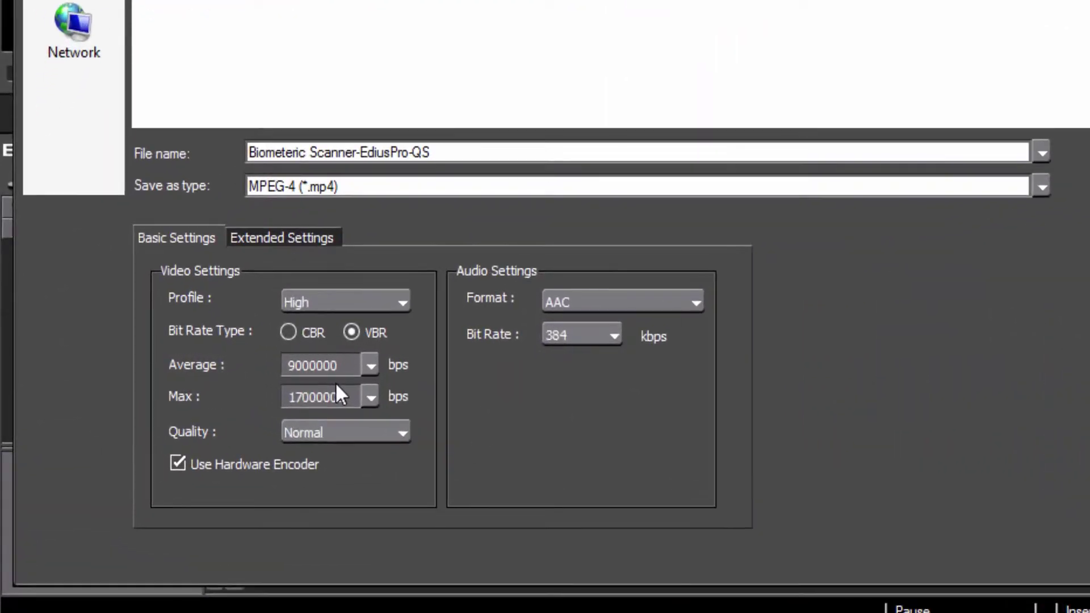
# - Set the bit rate for the hardware-encoded export to 8879000 bps average and 12430000 bps maximum
pyautogui.doubleClick(299, 365)
pyautogui.write('80')
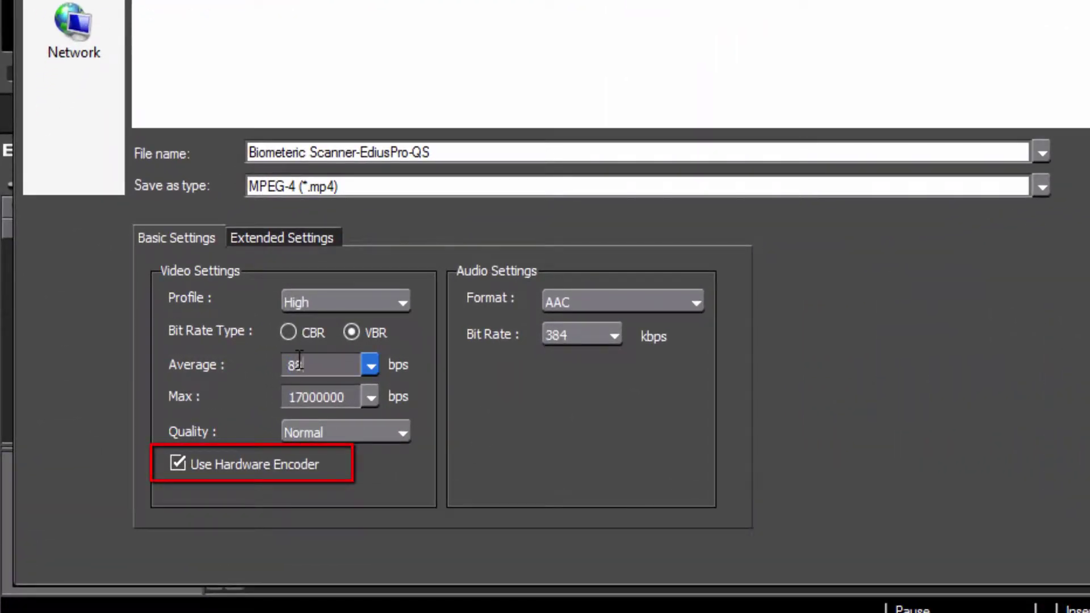
pyautogui.write('79000')
pyautogui.press('Tab')
pyautogui.write('124')
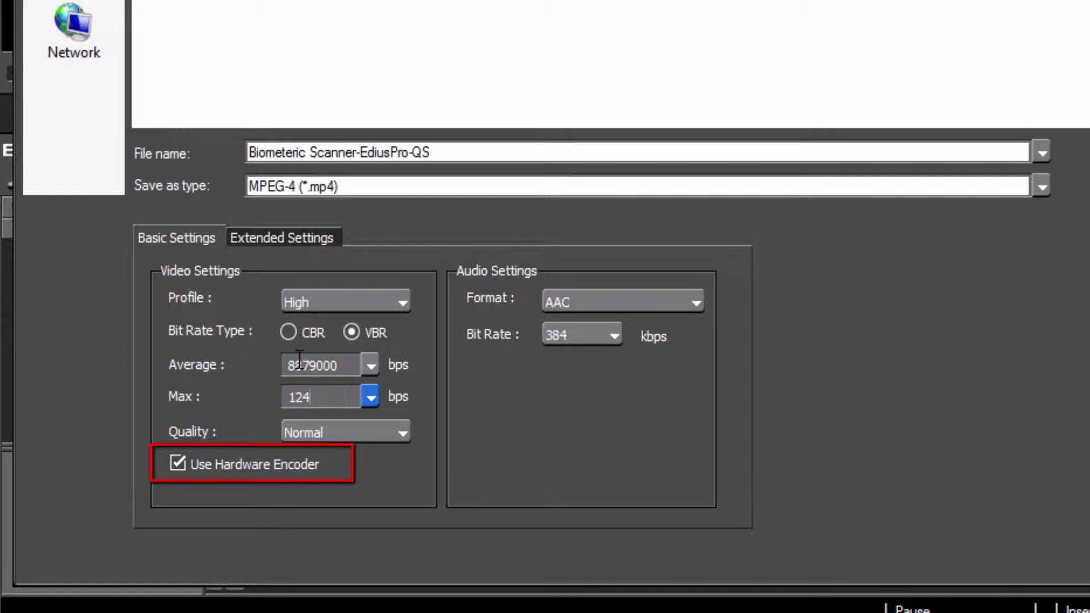
pyautogui.write('30600')
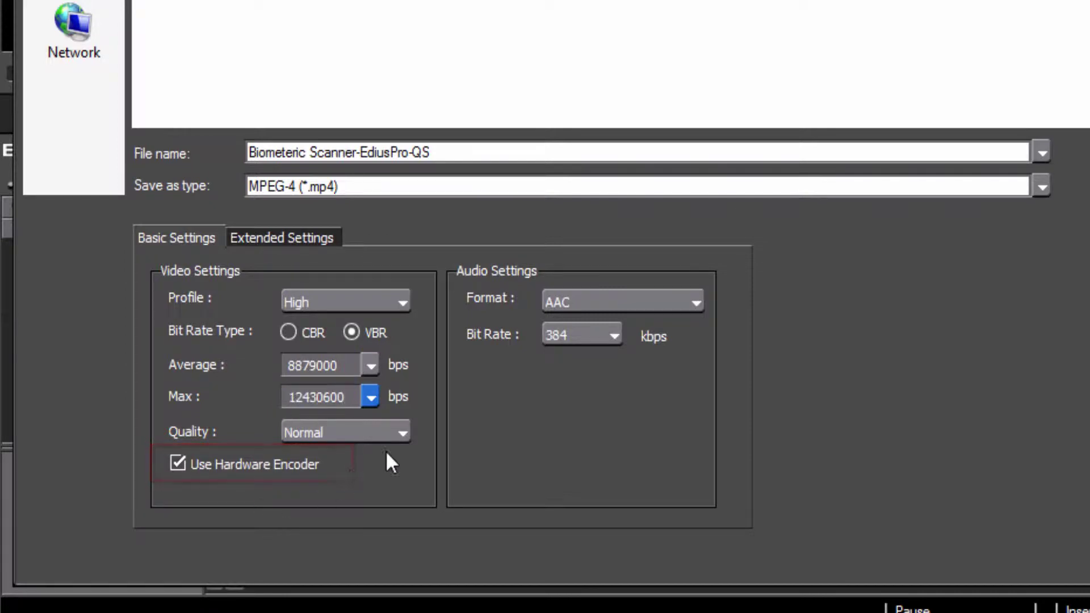
# - Set video quality to SuperFine and export the hardware-encoded file as Biometeric Scanner-EdiusPro-QS
pyautogui.click(397, 430)
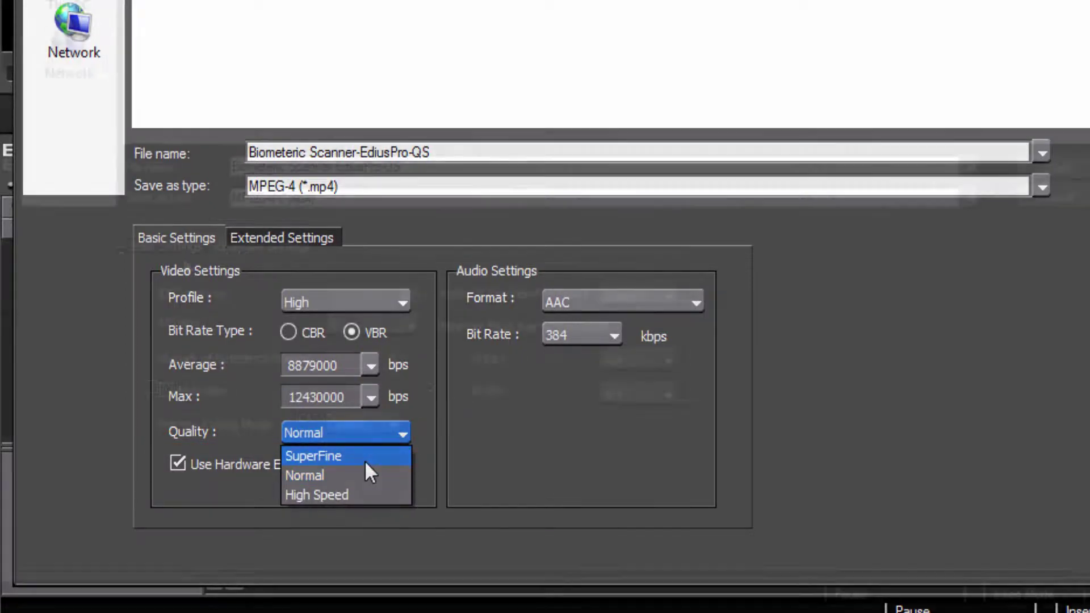
pyautogui.click(365, 459)
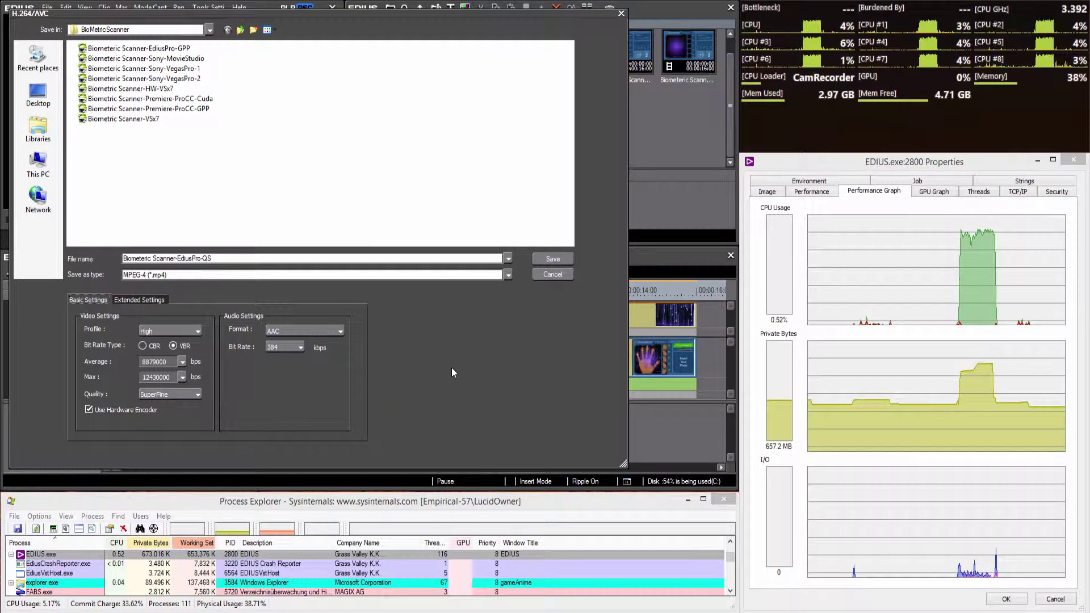
pyautogui.click(548, 259)
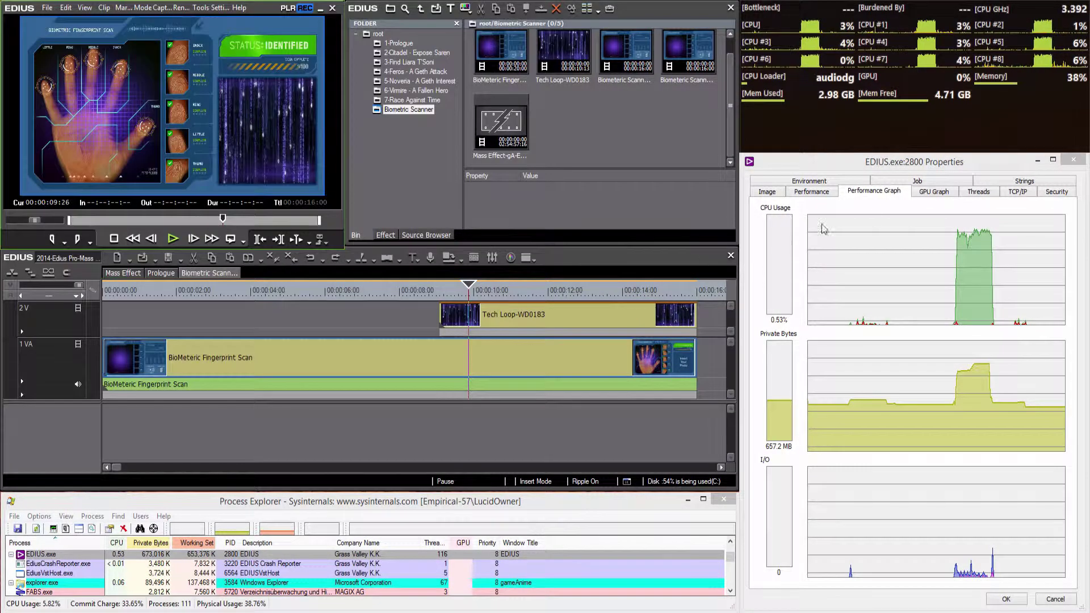
# - Examine the EDIUS process's GPU graph and the system-wide CPU and GPU graphs in Process Explorer during the hardware-encoded export
pyautogui.click(933, 192)
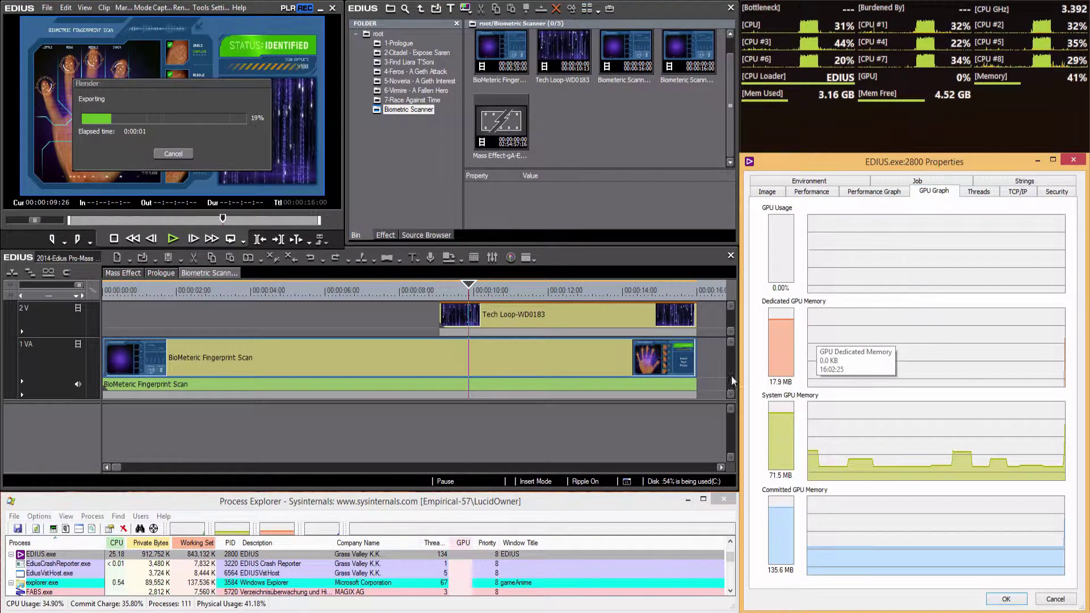
pyautogui.click(79, 529)
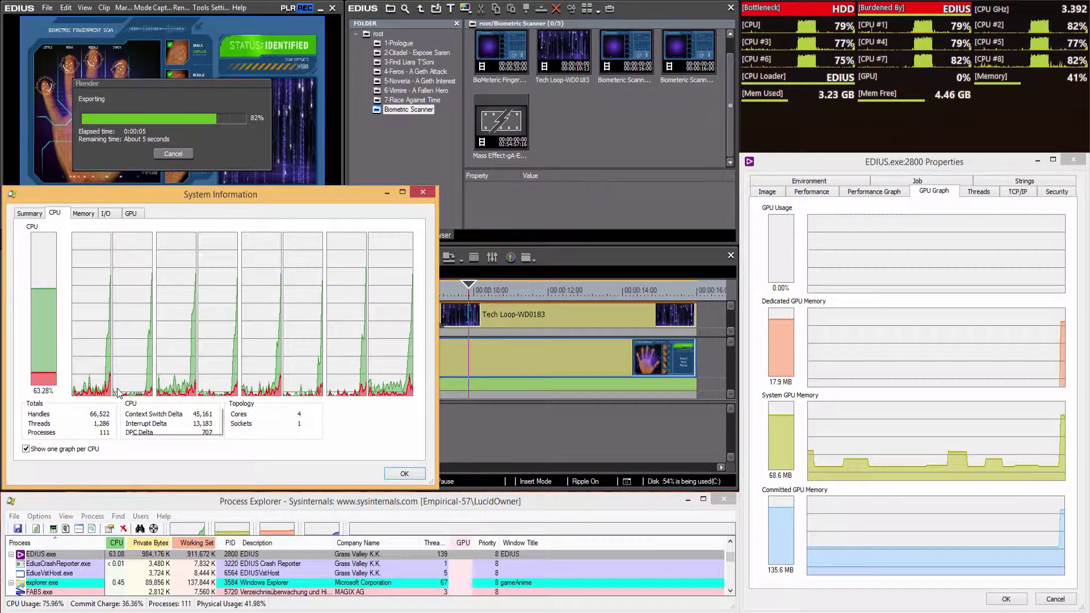
pyautogui.click(130, 213)
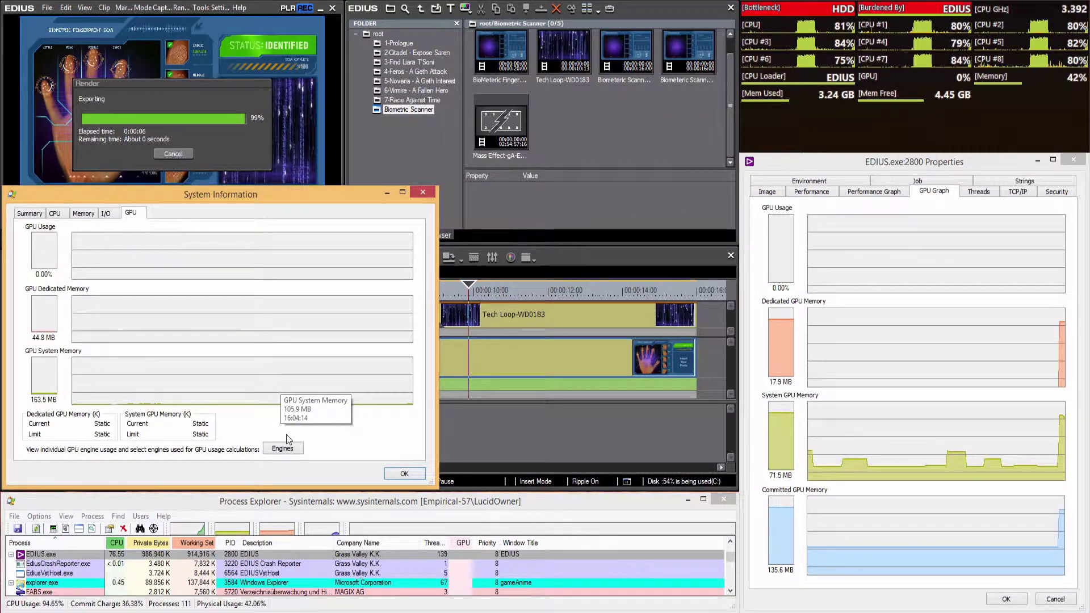
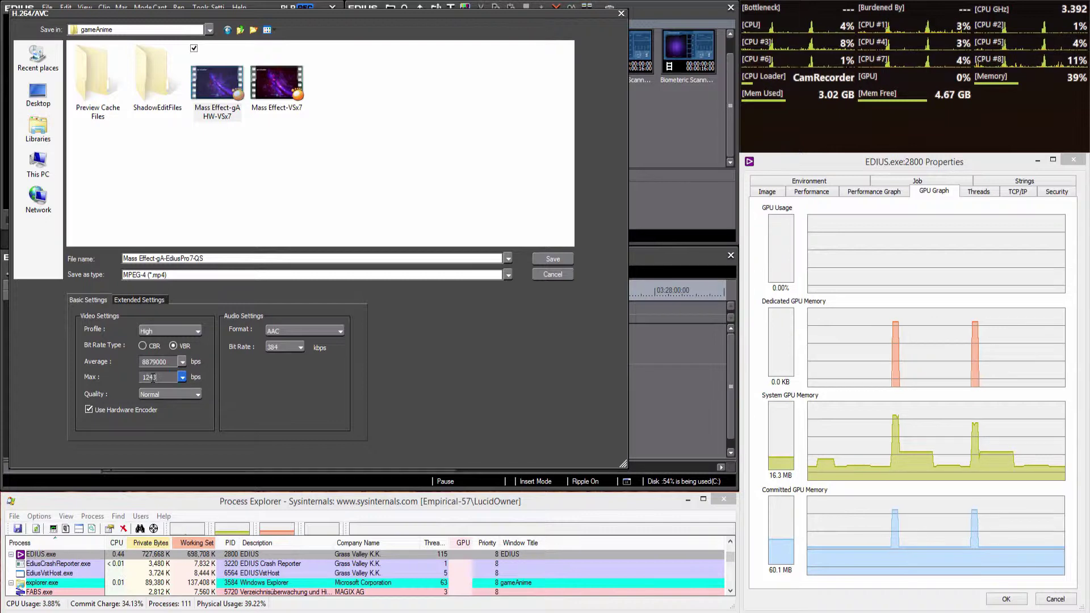
# - Set SuperFine video quality and 256 kbps audio in EDIUS, and export the Mass Effect sequence as Mass Effect-gA-EdiusPro7-QS
pyautogui.click(197, 395)
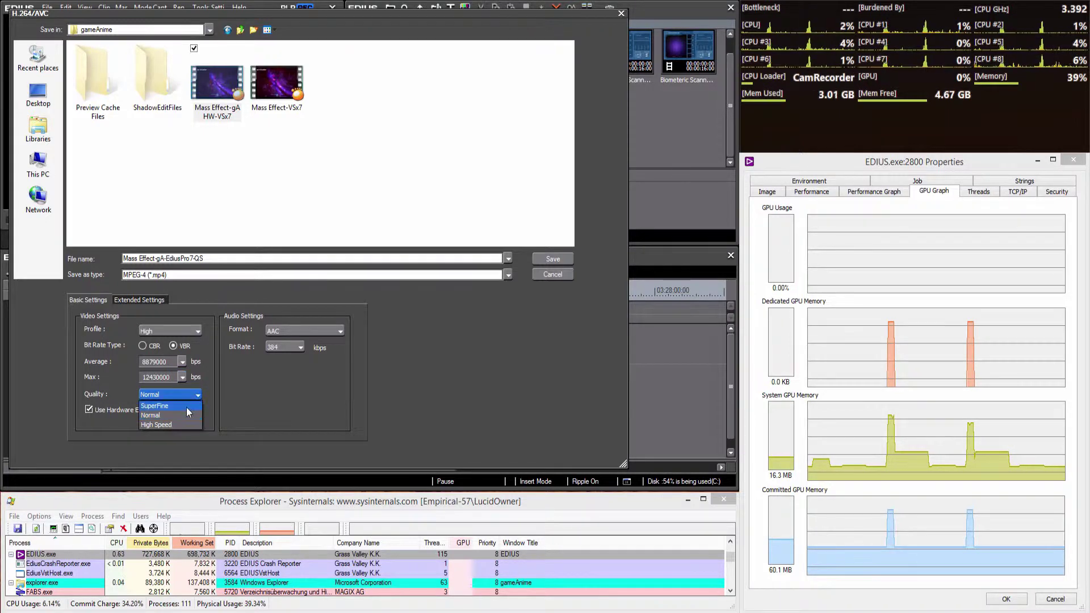
pyautogui.click(156, 407)
pyautogui.click(299, 347)
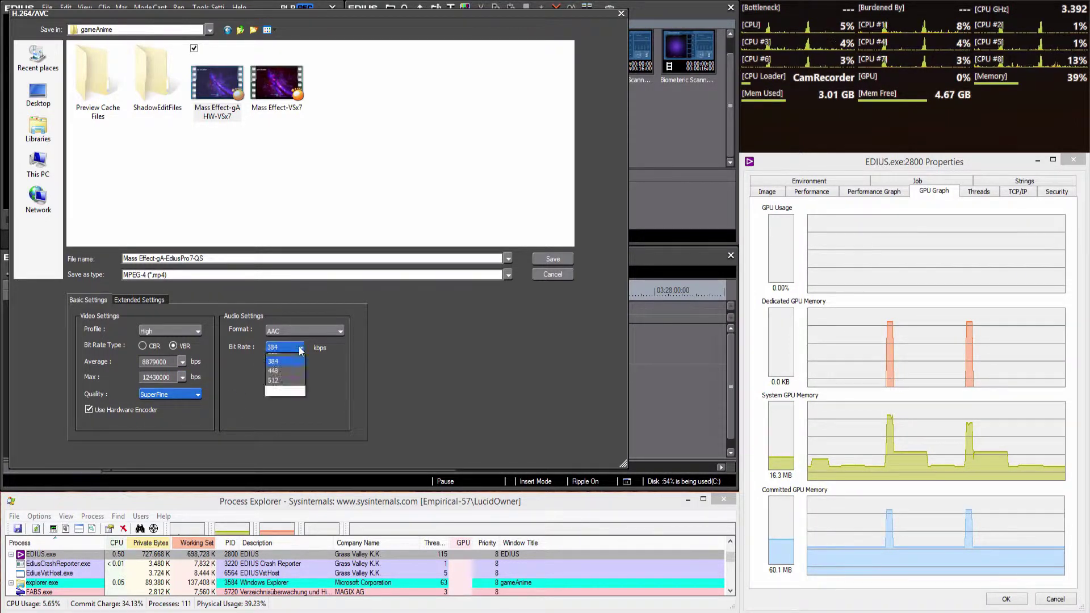
pyautogui.click(280, 434)
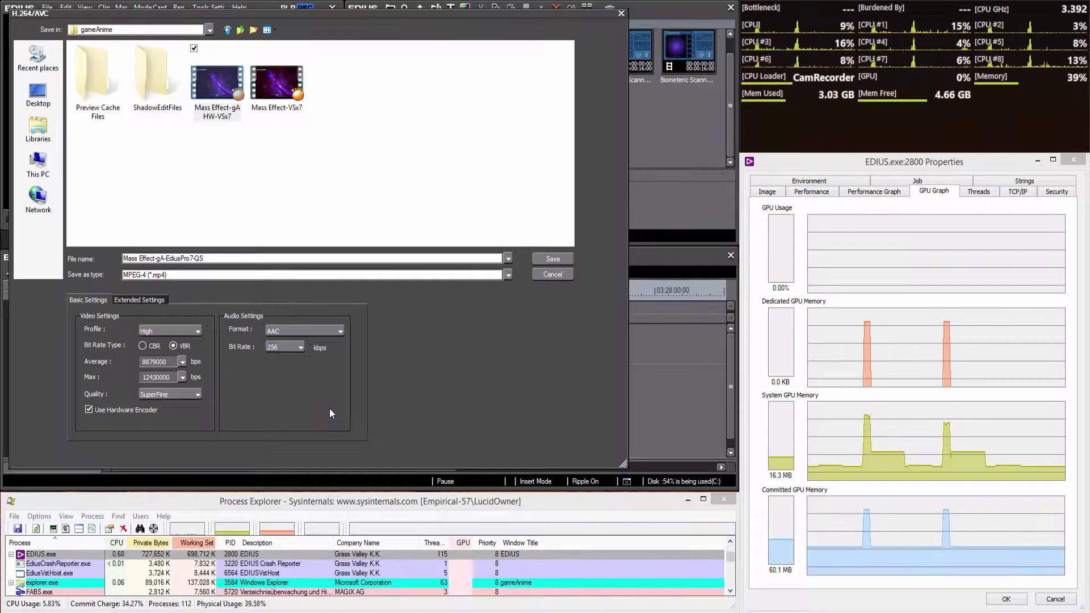
pyautogui.click(547, 260)
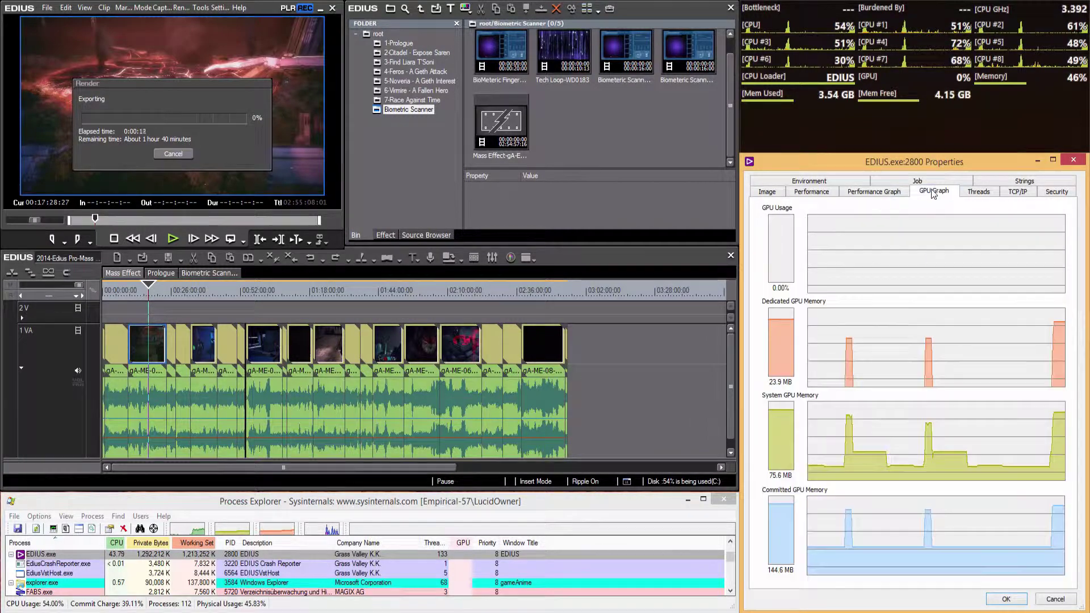
# - Examine the EDIUS process's GPU graph and the individual GPU engine history in Process Explorer during the Mass Effect export
pyautogui.click(934, 193)
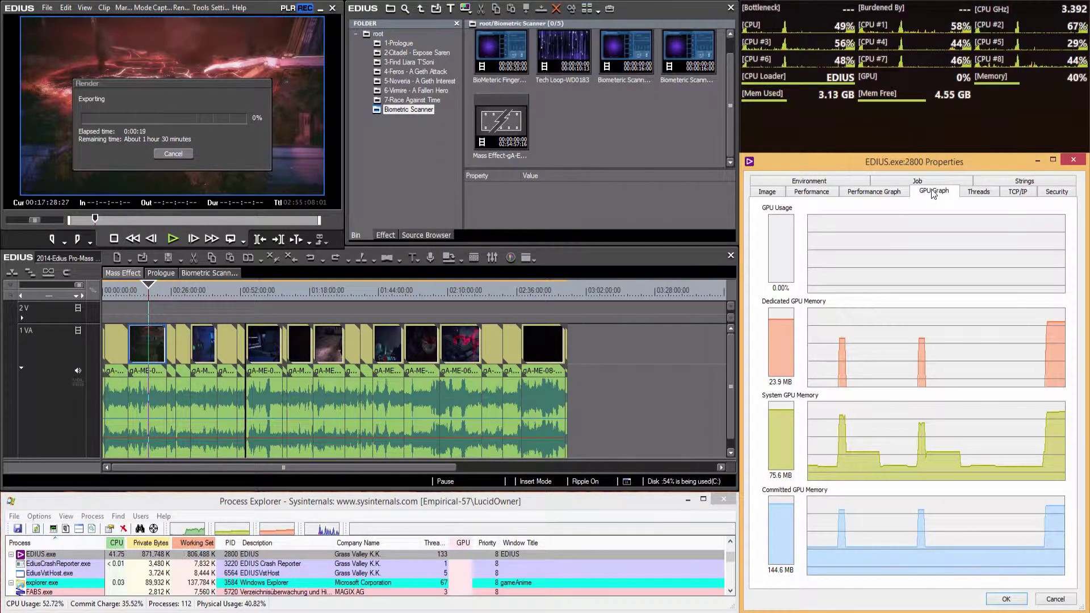
pyautogui.click(59, 529)
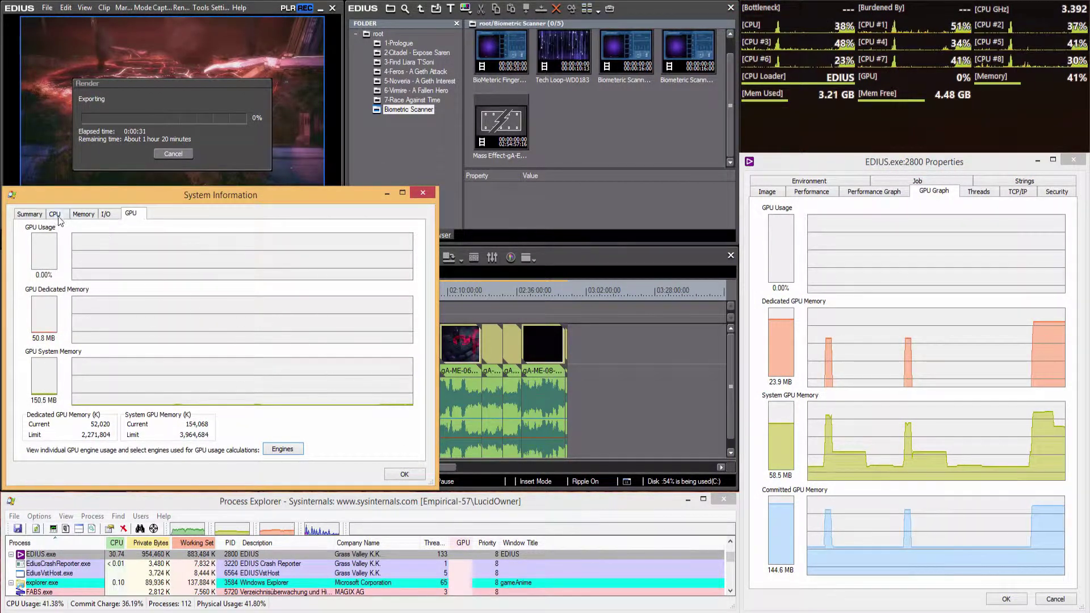
pyautogui.click(282, 449)
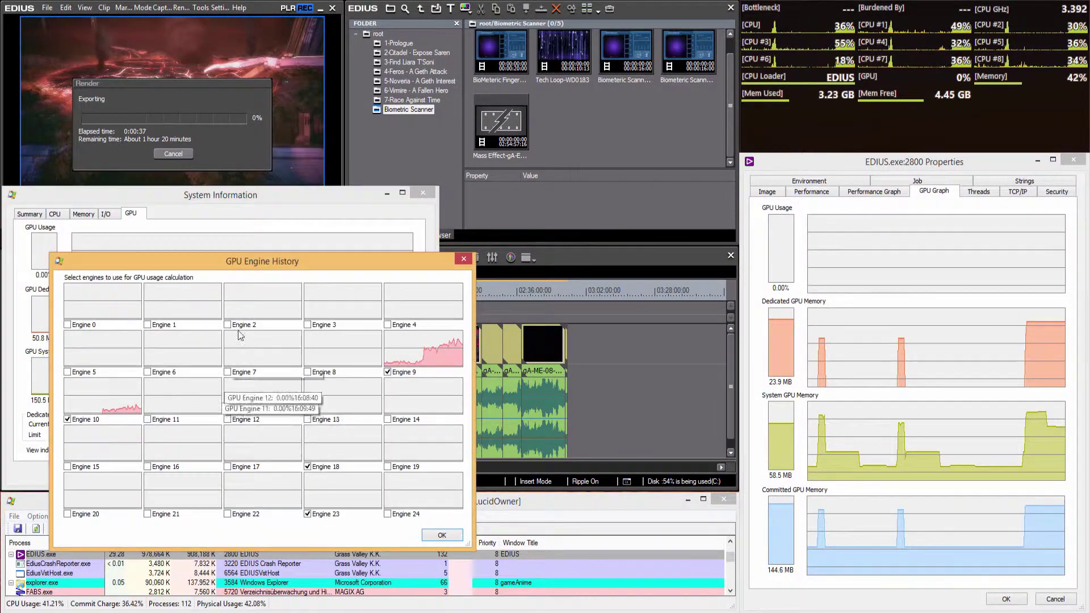